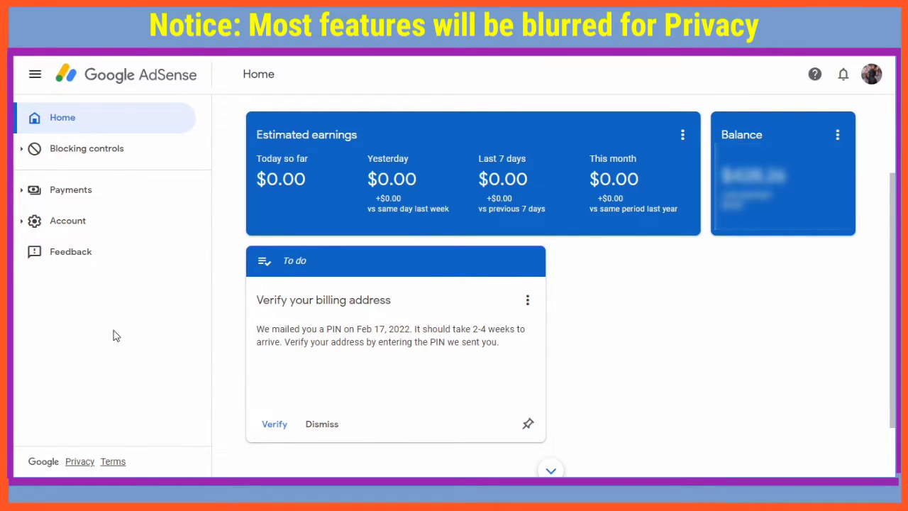
Open the Payments info page from the Payments section of the sidebar
{"action": "left_click", "coordinate": [67, 193]}
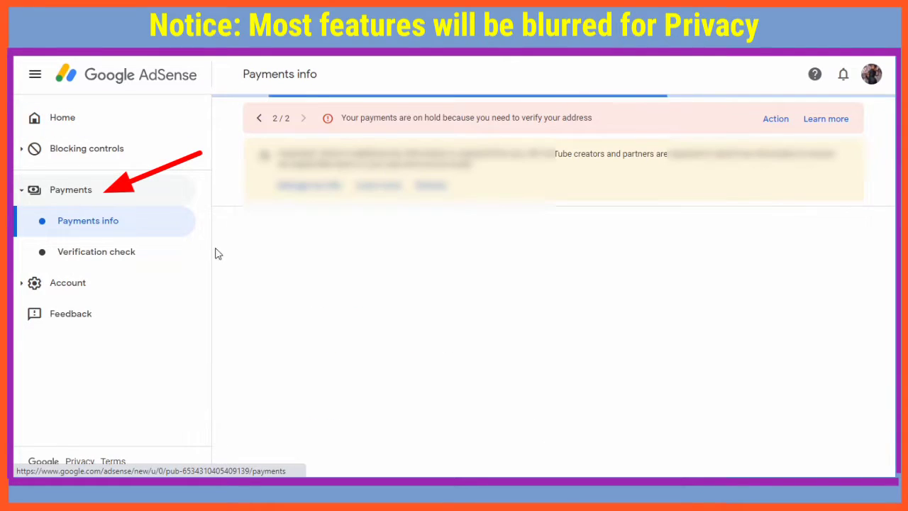
{"action": "scroll", "coordinate": [415, 348], "scroll_direction": "down", "scroll_amount": 5}
{"action": "left_click", "coordinate": [425, 408]}
{"action": "left_click", "coordinate": [415, 423]}
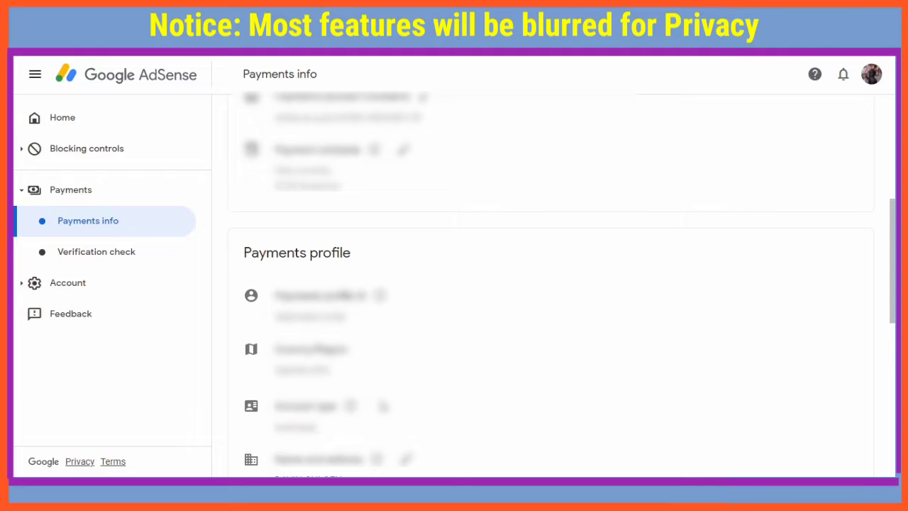
{"action": "scroll", "coordinate": [476, 385], "scroll_direction": "down", "scroll_amount": 3}
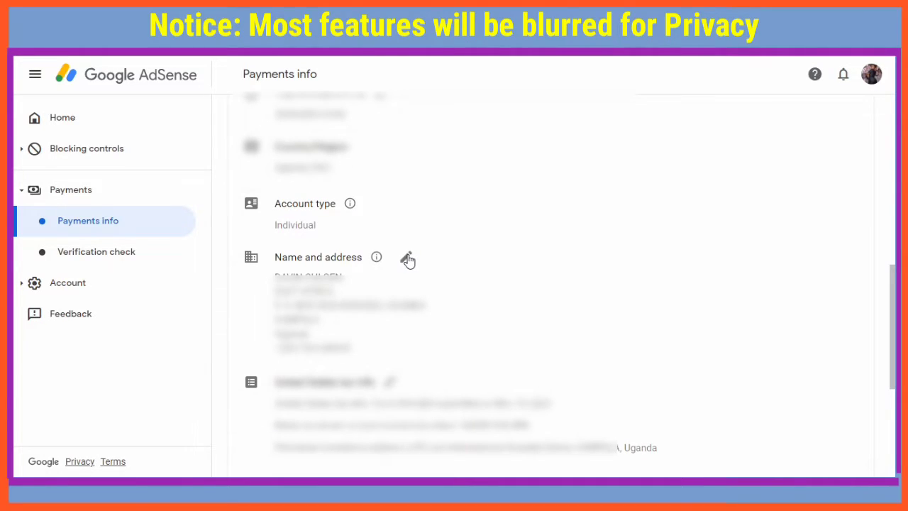
Replace the payment profile name with the account holder's full name as shown on their ID
{"action": "left_click", "coordinate": [407, 260]}
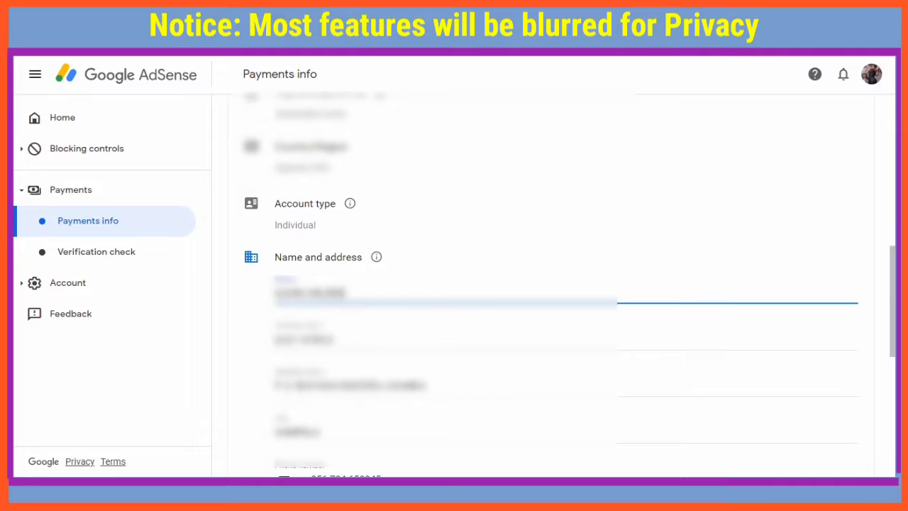
{"action": "key", "text": "ctrl+a"}
{"action": "key", "text": "ctrl+v"}
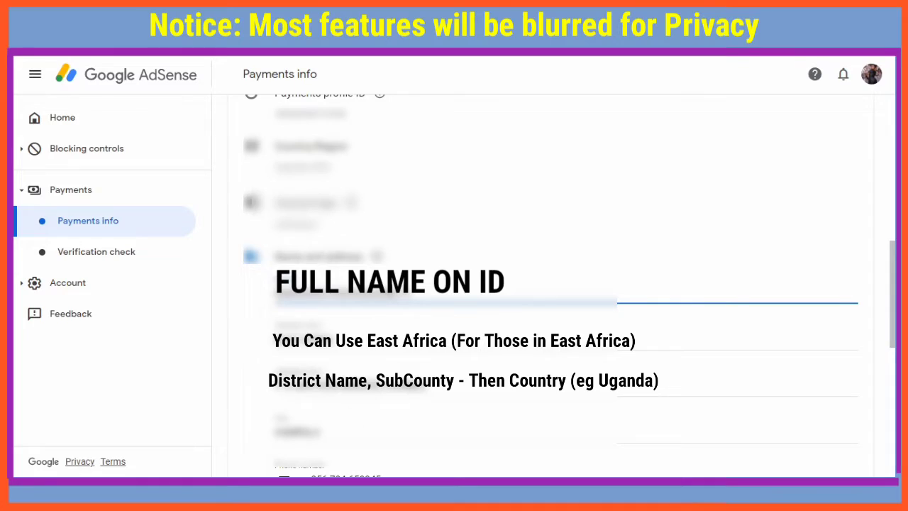
Enter the corrected street address in Address line 2 and save the name and address
{"action": "scroll", "coordinate": [568, 283], "scroll_direction": "down", "scroll_amount": 1}
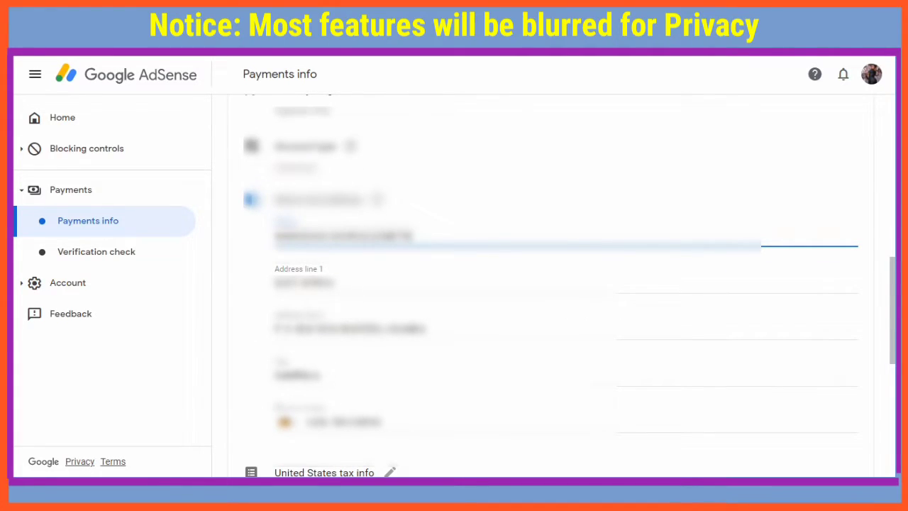
{"action": "left_click", "coordinate": [348, 328]}
{"action": "key", "text": "ctrl+a"}
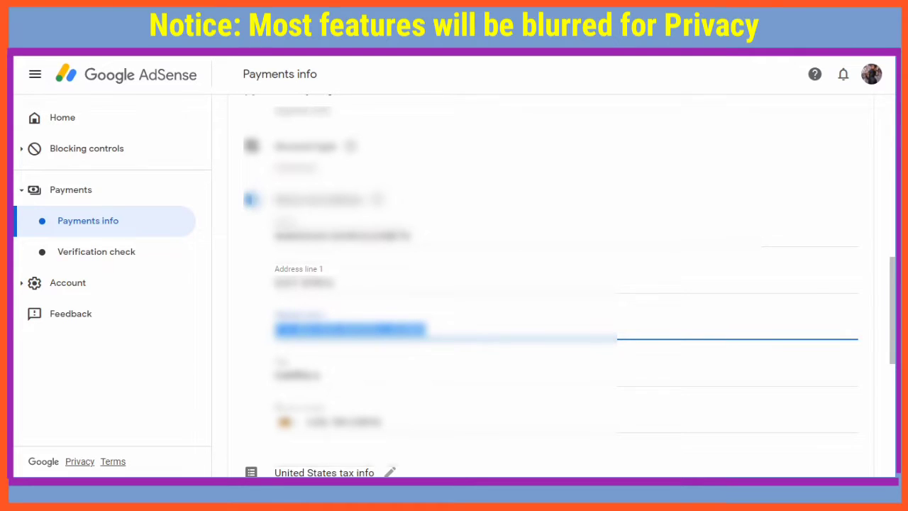
{"action": "type", "text": "Suite"}
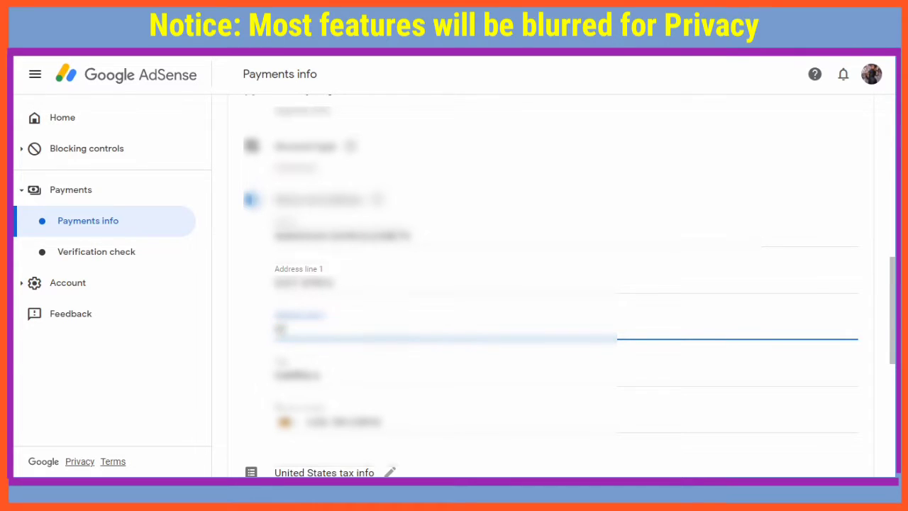
{"action": "type", "text": " 10"}
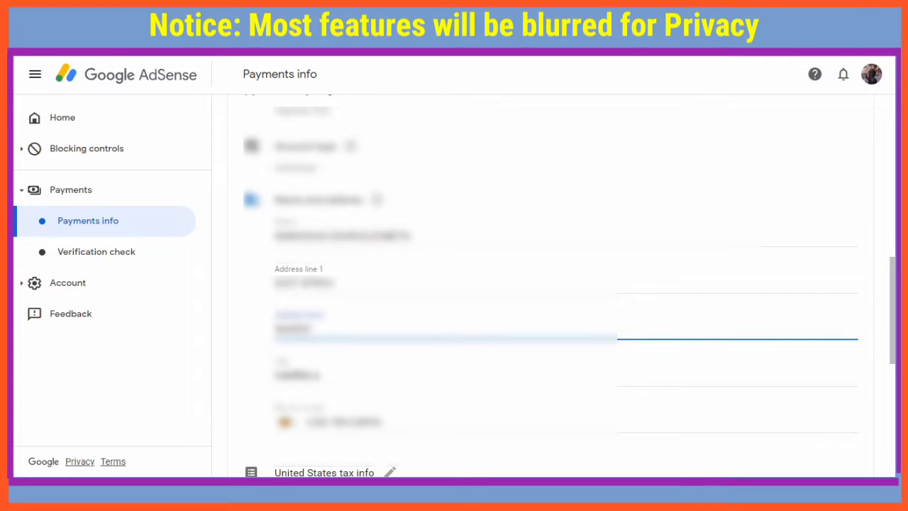
{"action": "type", "text": "1000 STREET"}
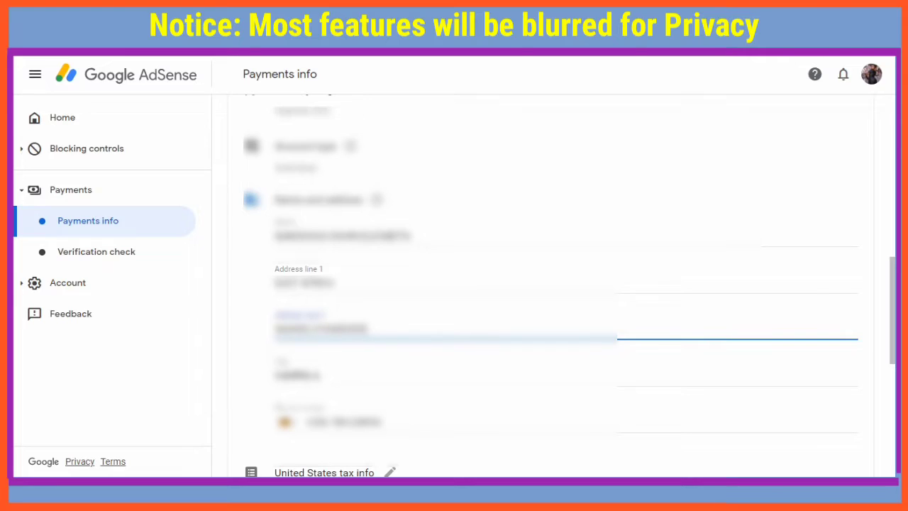
{"action": "type", "text": ", STEET"}
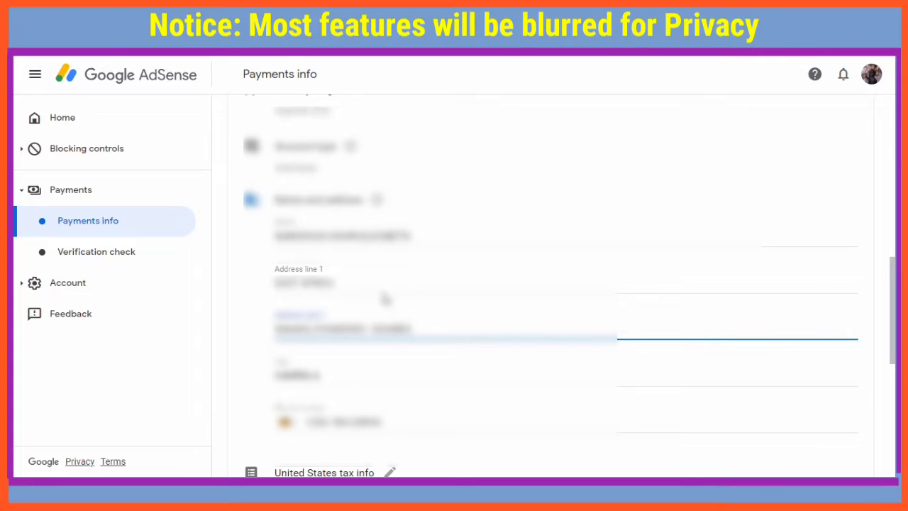
{"action": "left_click", "coordinate": [397, 423]}
{"action": "scroll", "coordinate": [638, 355], "scroll_direction": "down", "scroll_amount": 3}
{"action": "left_click", "coordinate": [832, 461]}
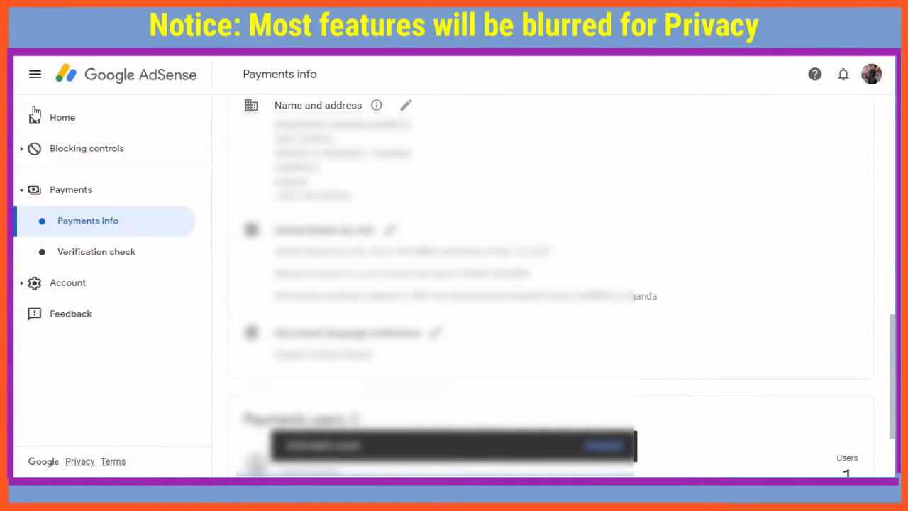
From the Home to-do card's billing-address help, open the AdSense PIN Troubleshooter
{"action": "left_click", "coordinate": [51, 121]}
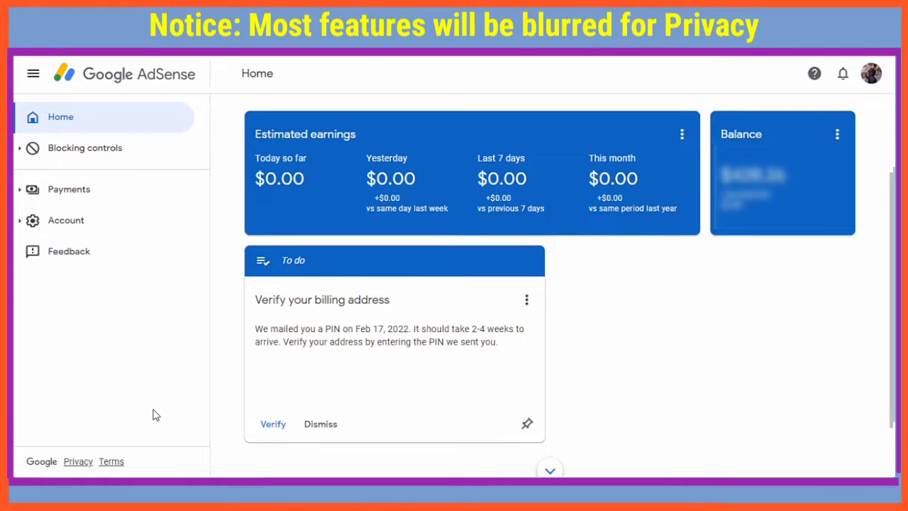
{"action": "scroll", "coordinate": [340, 376], "scroll_direction": "up", "scroll_amount": 1}
{"action": "left_click", "coordinate": [527, 311]}
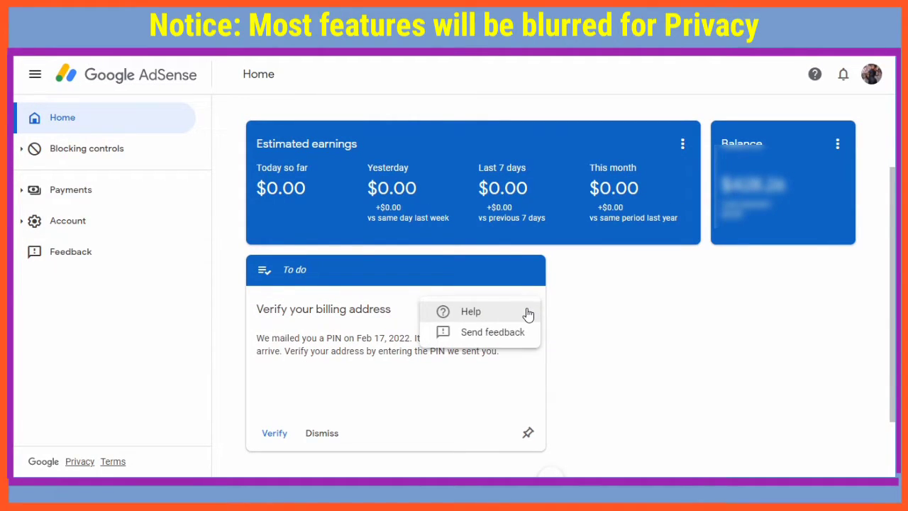
{"action": "left_click", "coordinate": [502, 313]}
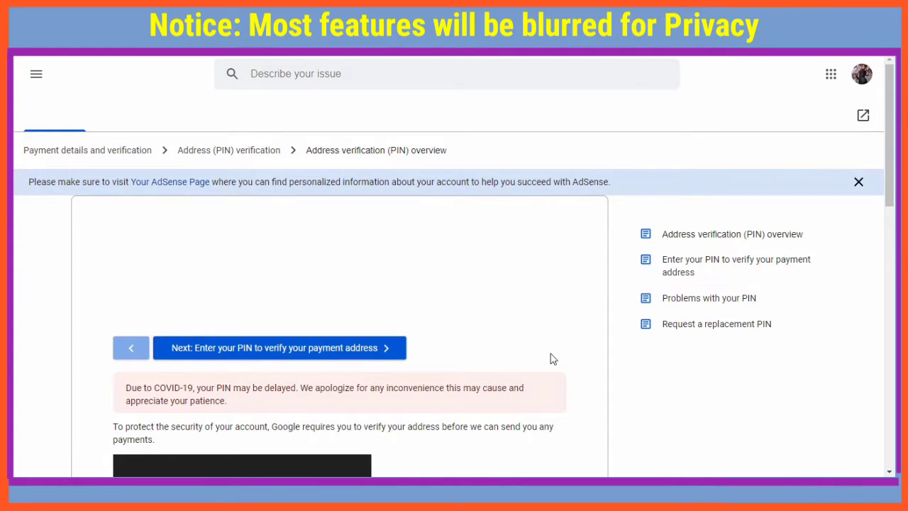
{"action": "scroll", "coordinate": [549, 357], "scroll_direction": "down", "scroll_amount": 2}
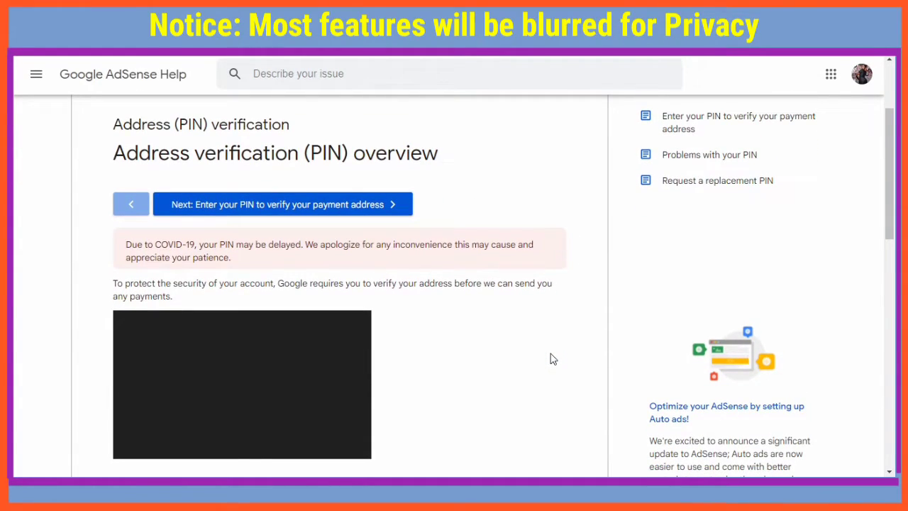
{"action": "scroll", "coordinate": [552, 359], "scroll_direction": "down", "scroll_amount": 5}
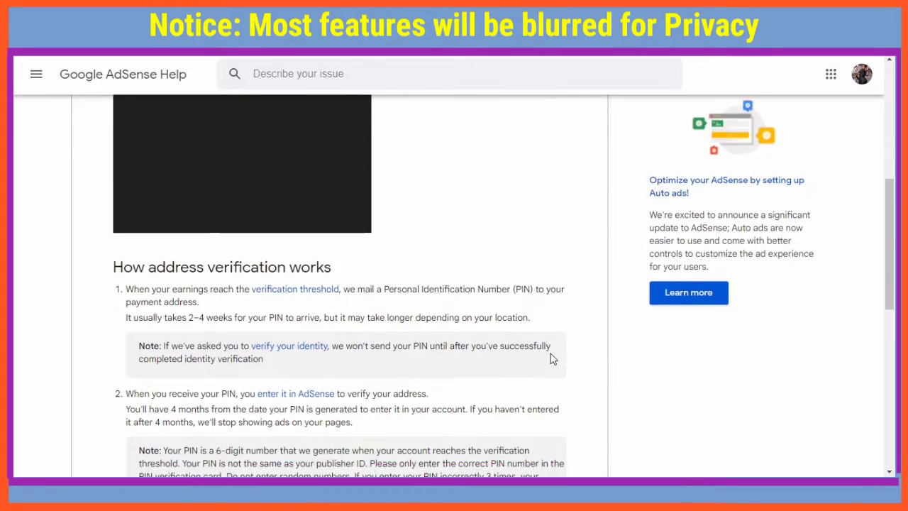
{"action": "scroll", "coordinate": [553, 358], "scroll_direction": "down", "scroll_amount": 3}
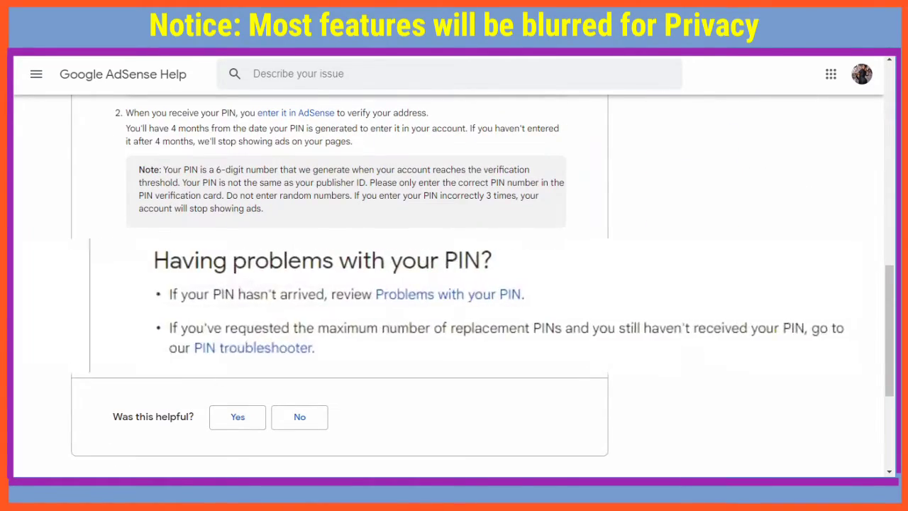
{"action": "left_click", "coordinate": [203, 317]}
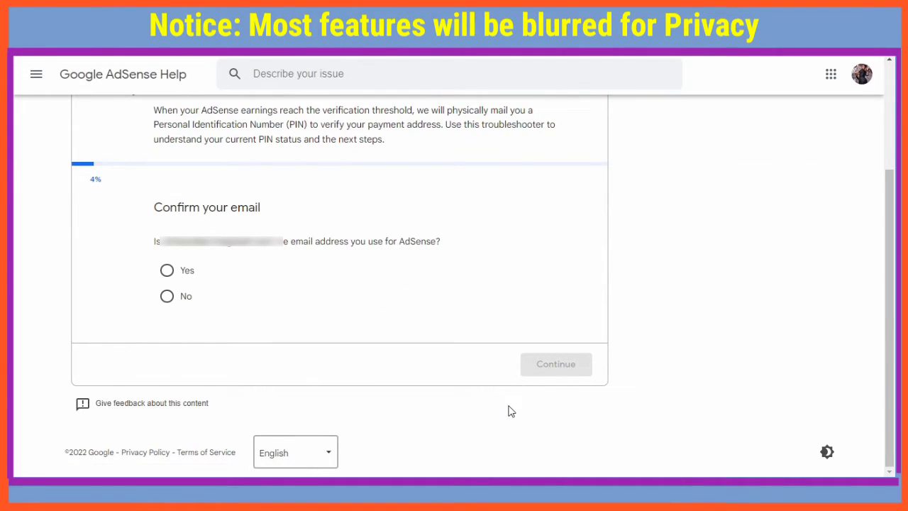
Confirm the AdSense email and answer 'No, I have not received my PIN' to reach Contact support
{"action": "left_click", "coordinate": [168, 271]}
{"action": "left_click", "coordinate": [544, 364]}
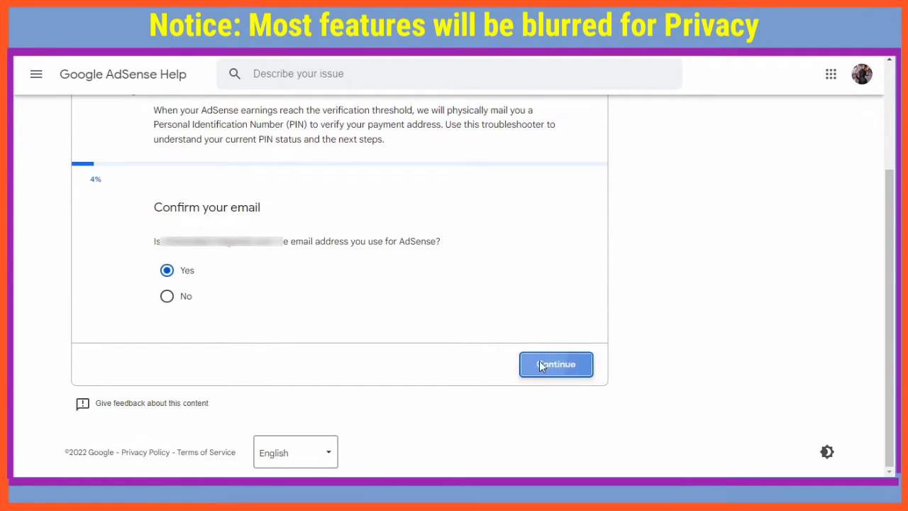
{"action": "left_click", "coordinate": [170, 297]}
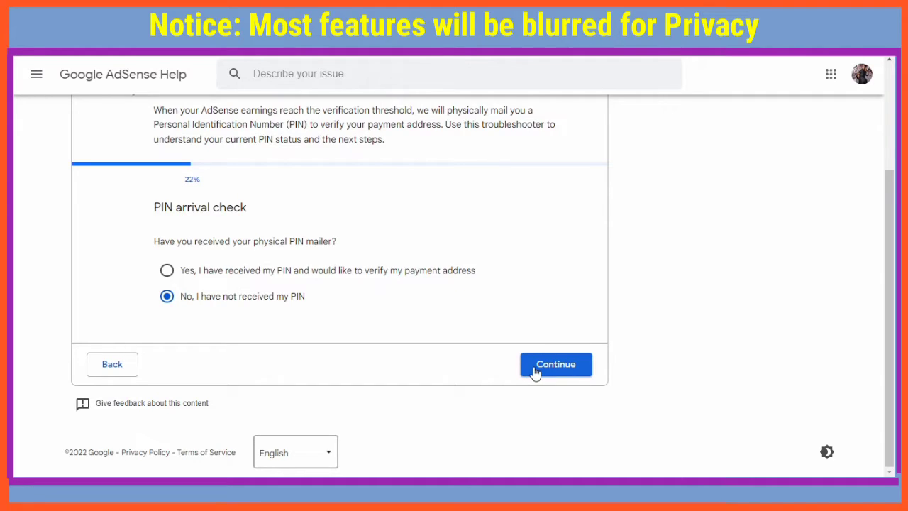
{"action": "left_click", "coordinate": [536, 373]}
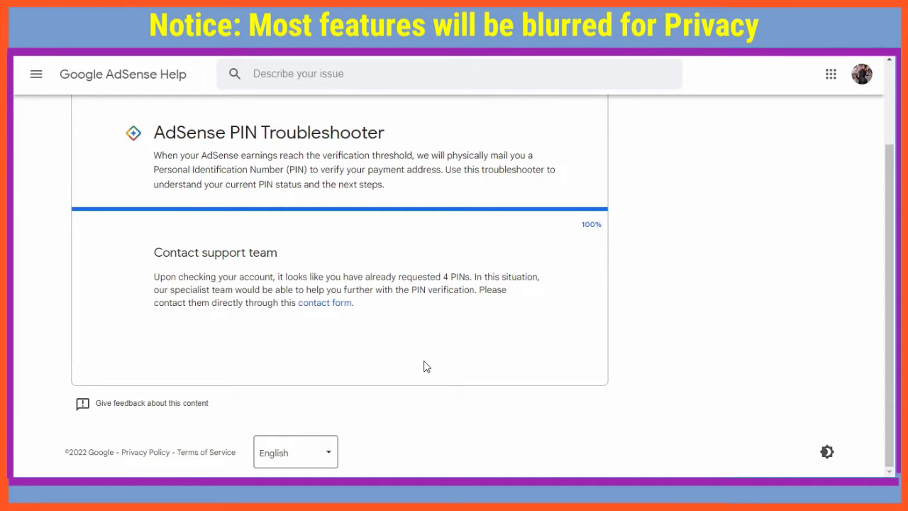
Open the PIN support contact form and enter the account holder's first and last name
{"action": "left_click", "coordinate": [321, 304]}
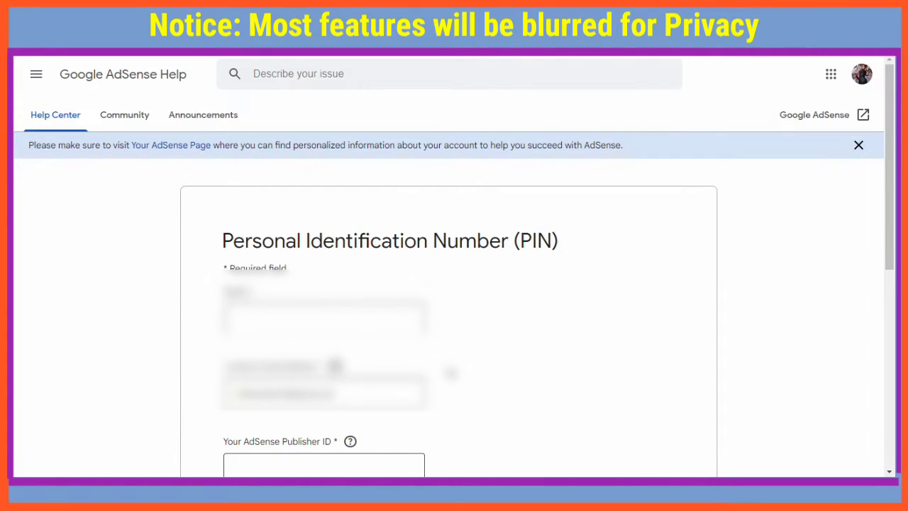
{"action": "scroll", "coordinate": [454, 284], "scroll_direction": "down", "scroll_amount": 2}
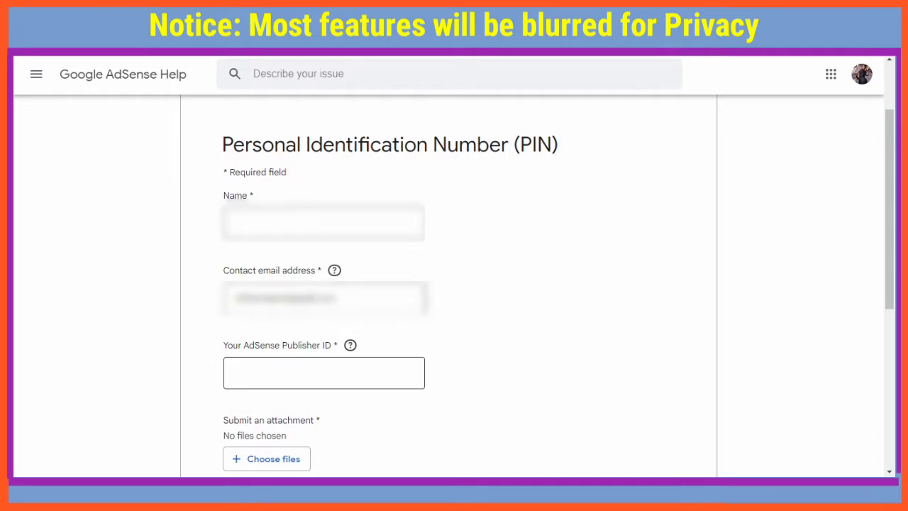
{"action": "type", "text": "Johnathan"}
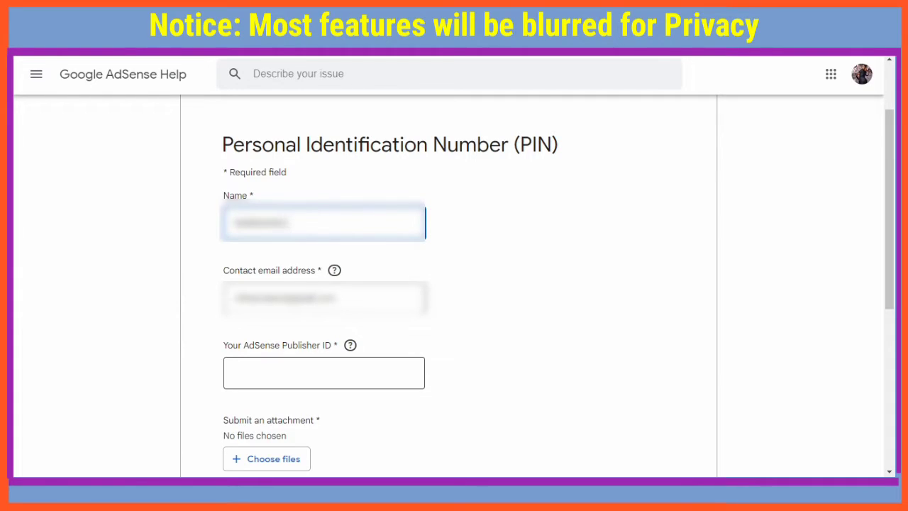
{"action": "type", "text": "Smithsonabcdef"}
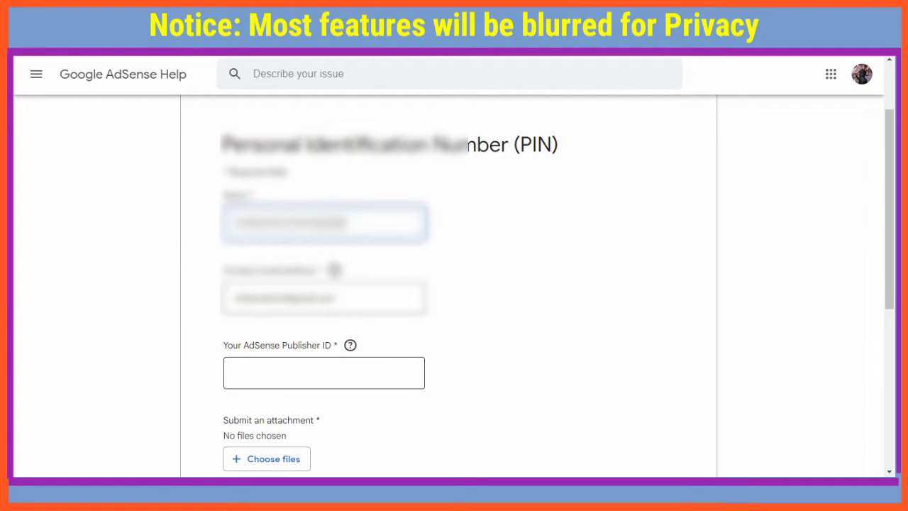
{"action": "scroll", "coordinate": [310, 351], "scroll_direction": "down", "scroll_amount": 1}
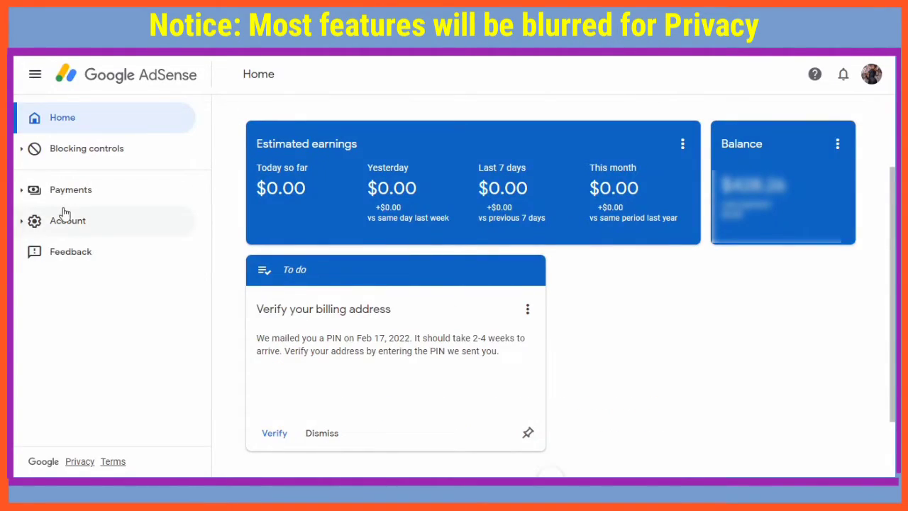
Copy the Publisher ID from Account information and paste it into the form's Publisher ID field
{"action": "left_click", "coordinate": [64, 224]}
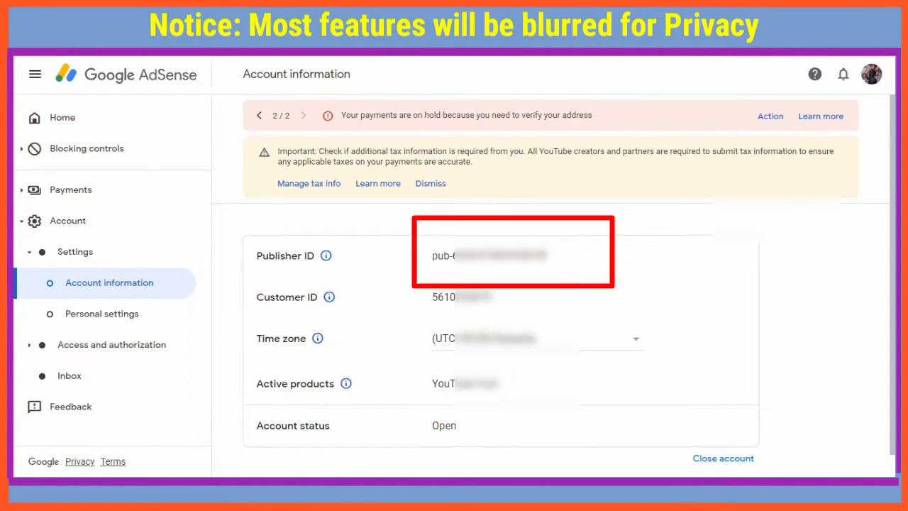
{"action": "left_click_drag", "start_coordinate": [432, 255], "coordinate": [550, 261]}
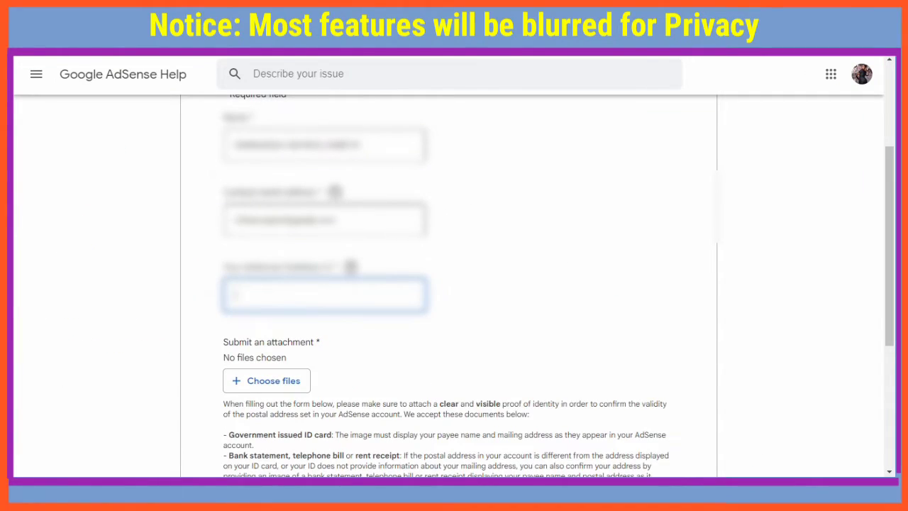
{"action": "key", "text": "ctrl+v"}
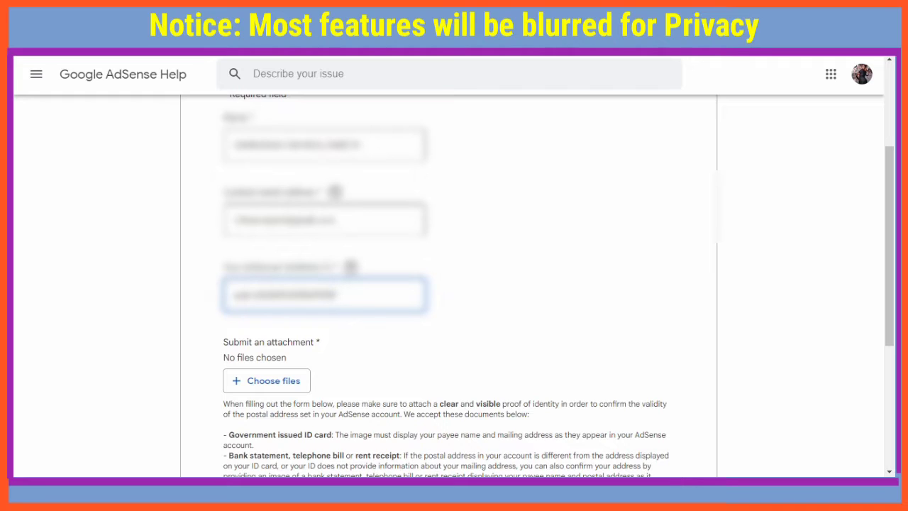
Attach Doc1.pdf from the Desktop as proof of identity and submit the PIN contact form
{"action": "scroll", "coordinate": [427, 394], "scroll_direction": "down", "scroll_amount": 2}
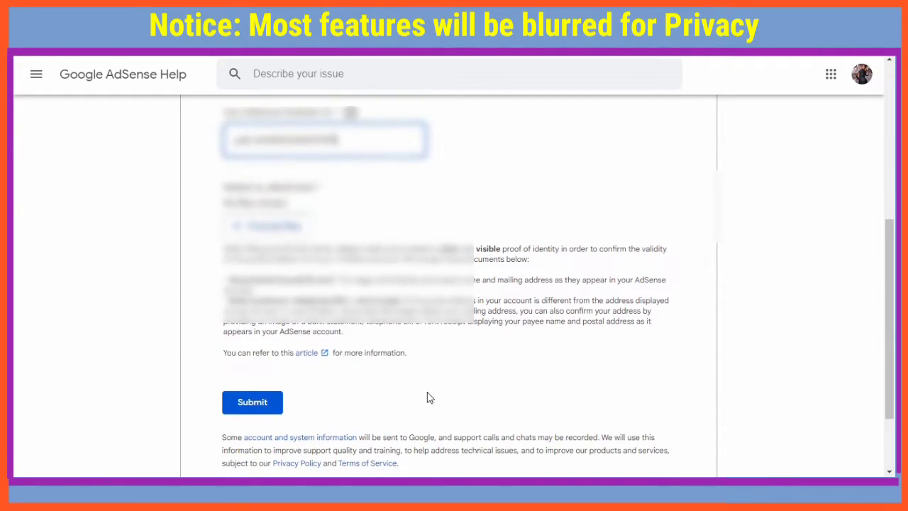
{"action": "scroll", "coordinate": [428, 398], "scroll_direction": "down", "scroll_amount": 1}
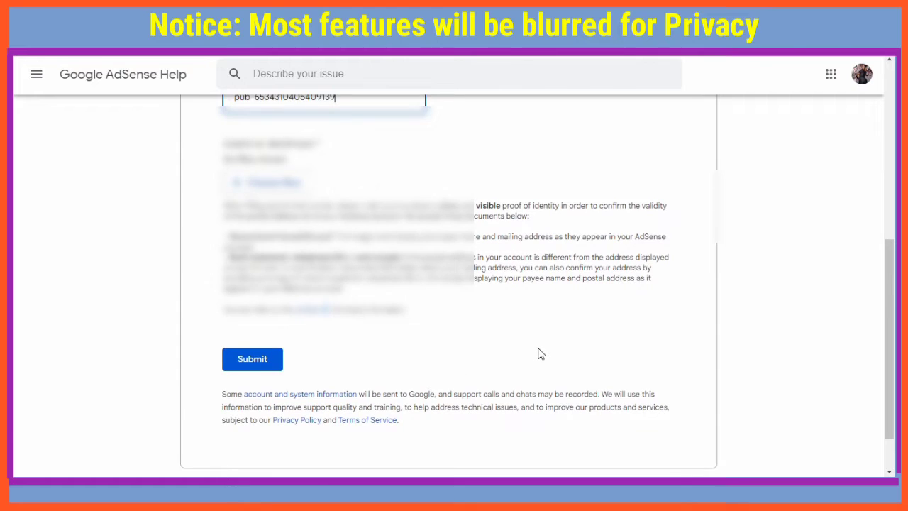
{"action": "scroll", "coordinate": [541, 353], "scroll_direction": "up", "scroll_amount": 2}
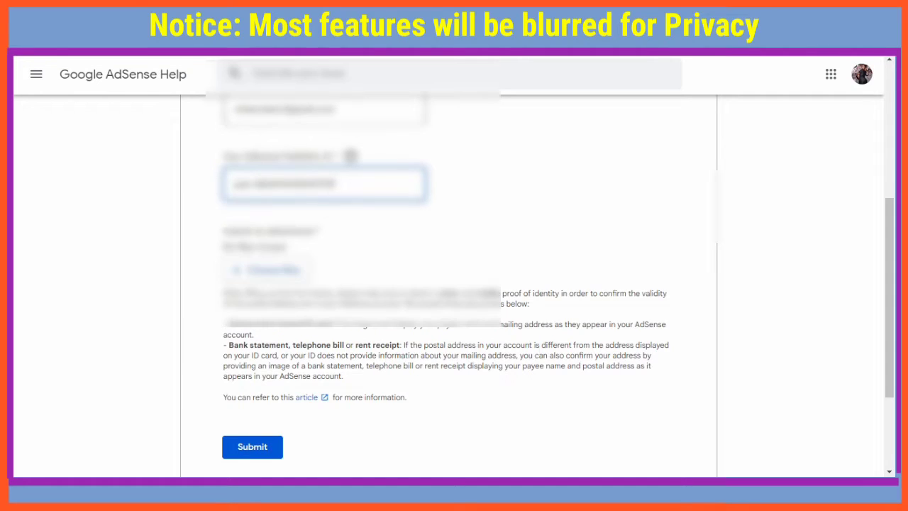
{"action": "scroll", "coordinate": [284, 360], "scroll_direction": "up", "scroll_amount": 2}
{"action": "left_click", "coordinate": [268, 404]}
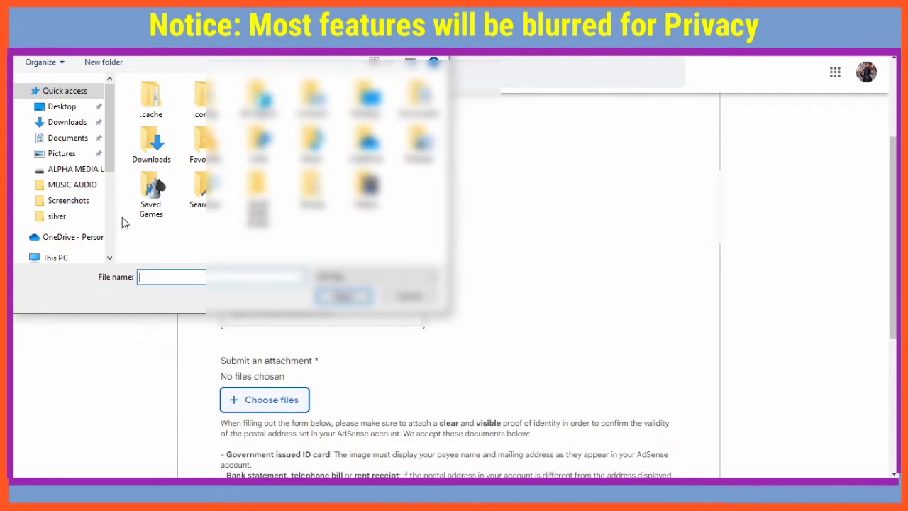
{"action": "left_click", "coordinate": [50, 105]}
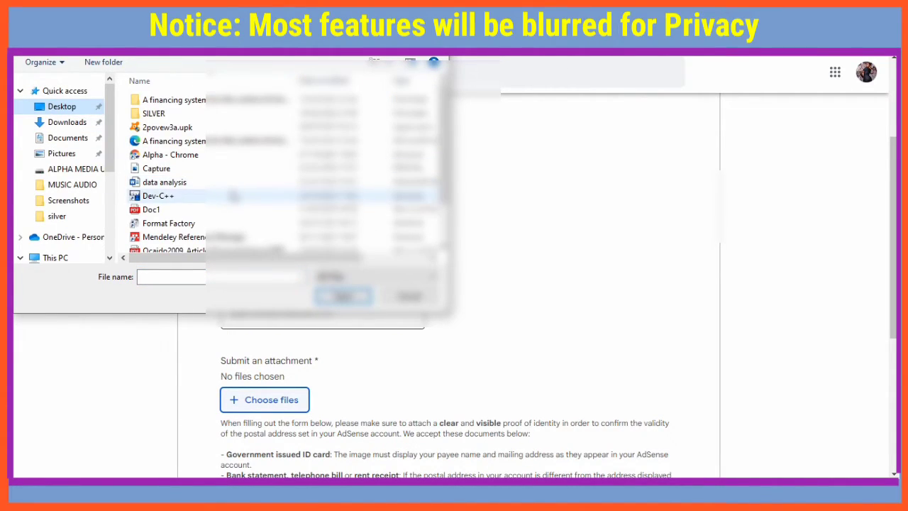
{"action": "left_click", "coordinate": [152, 212]}
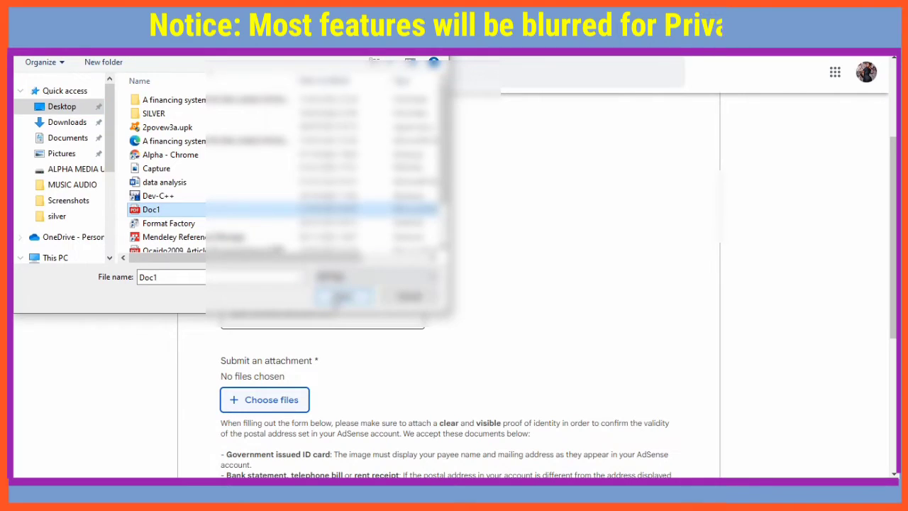
{"action": "left_click", "coordinate": [343, 296]}
{"action": "scroll", "coordinate": [506, 395], "scroll_direction": "down", "scroll_amount": 3}
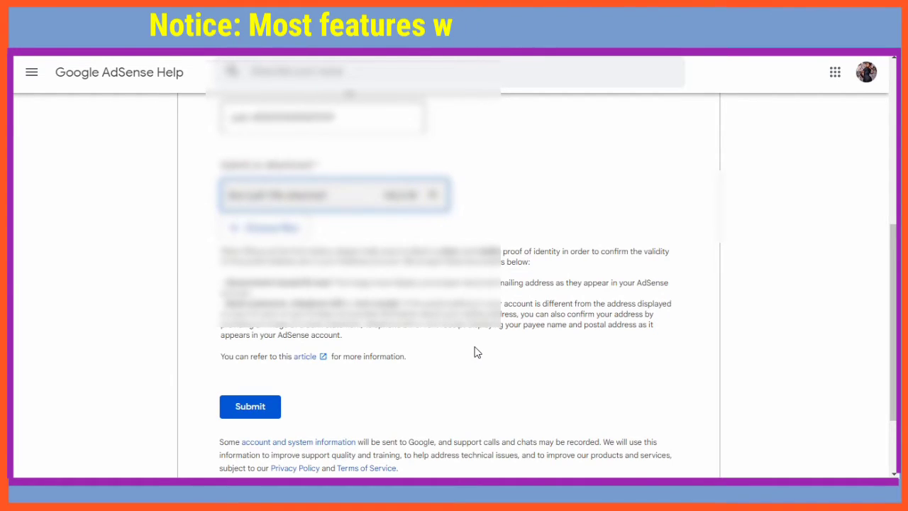
{"action": "left_click", "coordinate": [259, 402]}
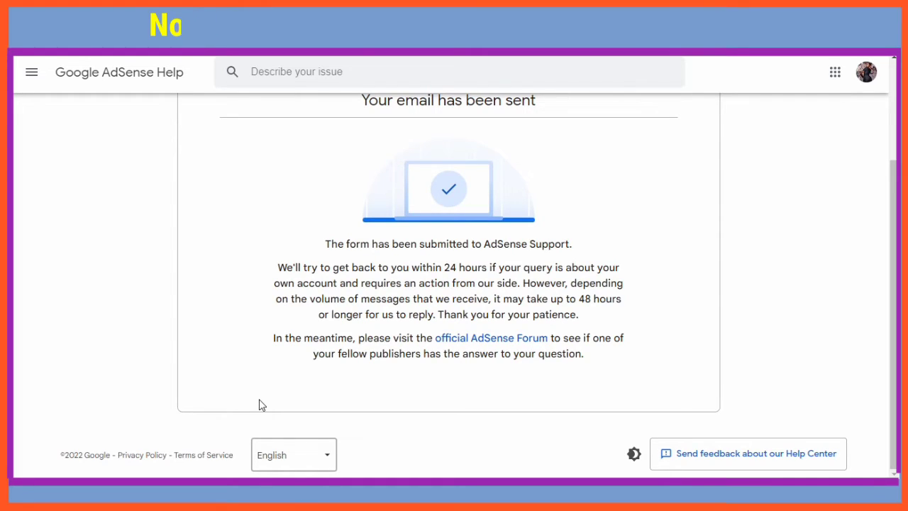
Scroll up to view the 'Your email has been sent' confirmation from AdSense Support
{"action": "scroll", "coordinate": [259, 405], "scroll_direction": "up", "scroll_amount": 1}
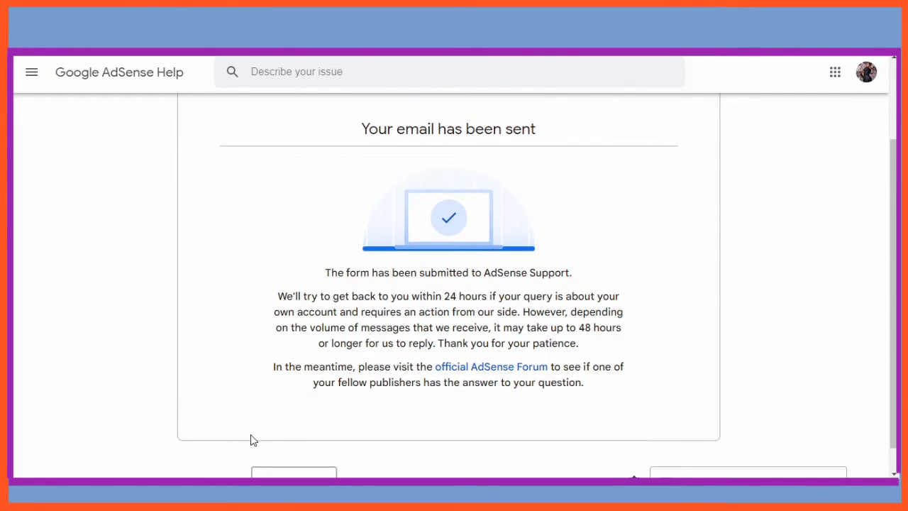